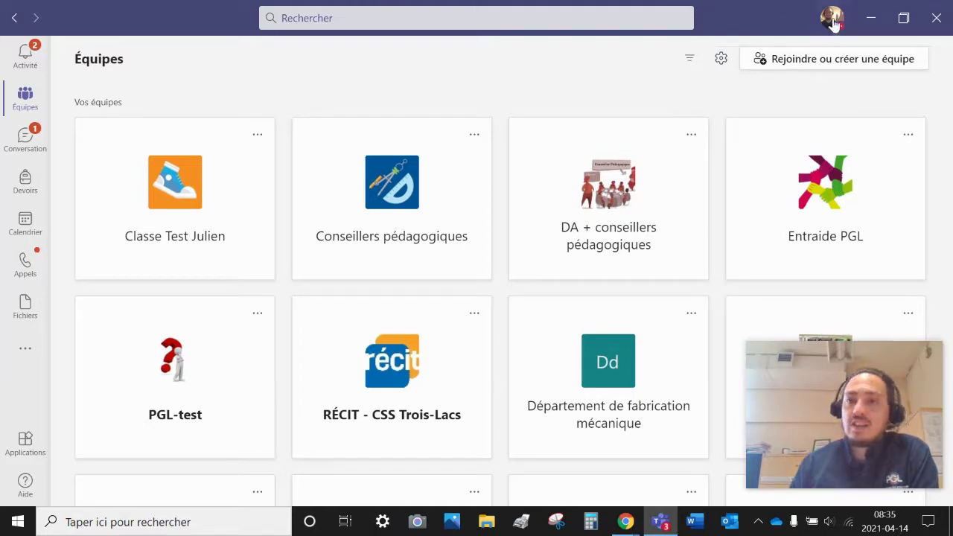
View the accounts and organisations linked to the signed-in profile.
{"action": "left_click", "coordinate": [930, 354]}
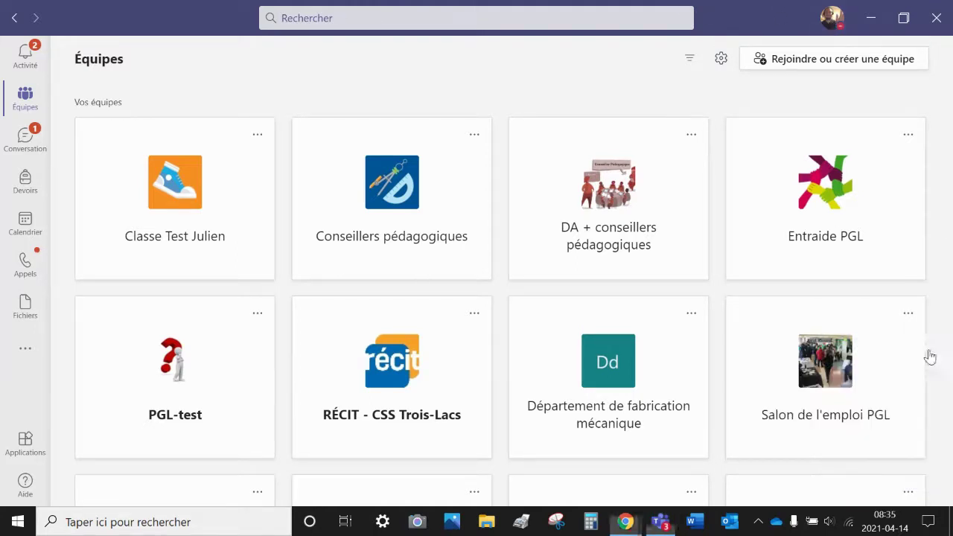
{"action": "left_click", "coordinate": [838, 22]}
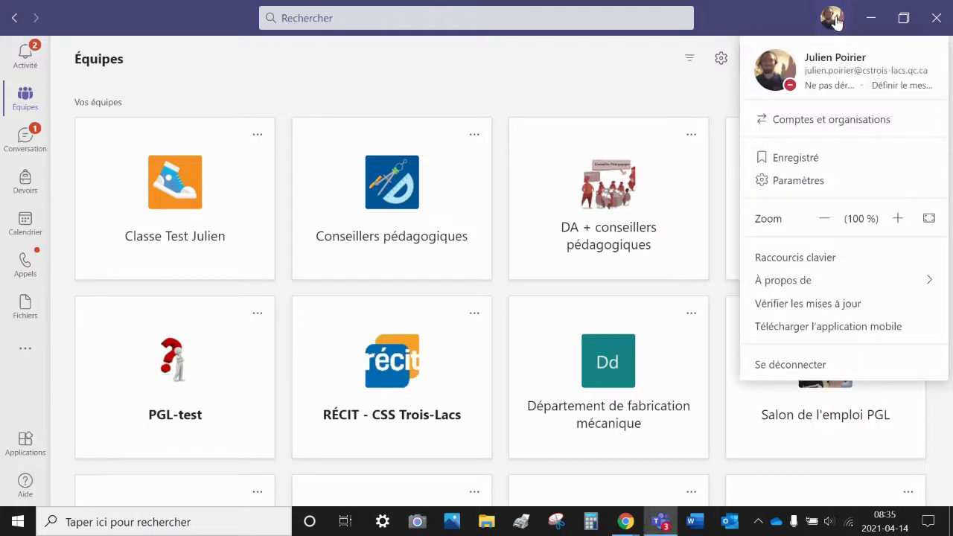
{"action": "left_click", "coordinate": [826, 125]}
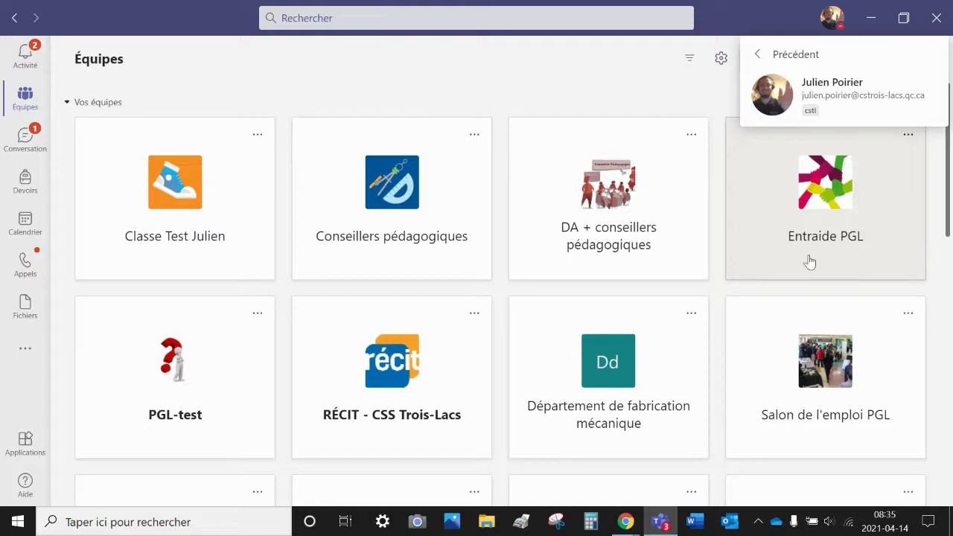
{"action": "left_click", "coordinate": [651, 104]}
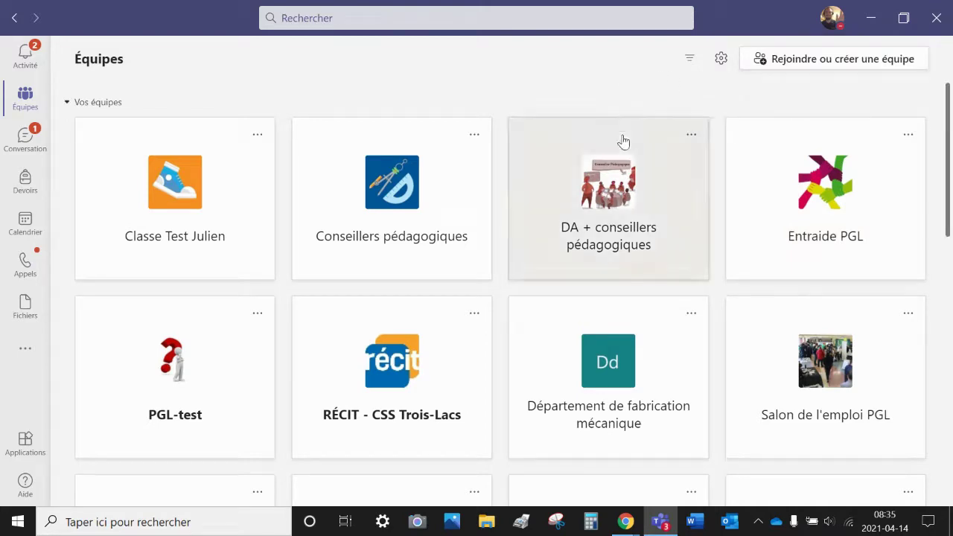
Browse the complete list of teams and return to its beginning.
{"action": "scroll", "coordinate": [631, 123], "scroll_direction": "down", "scroll_amount": 3}
{"action": "scroll", "coordinate": [627, 125], "scroll_direction": "down", "scroll_amount": 3}
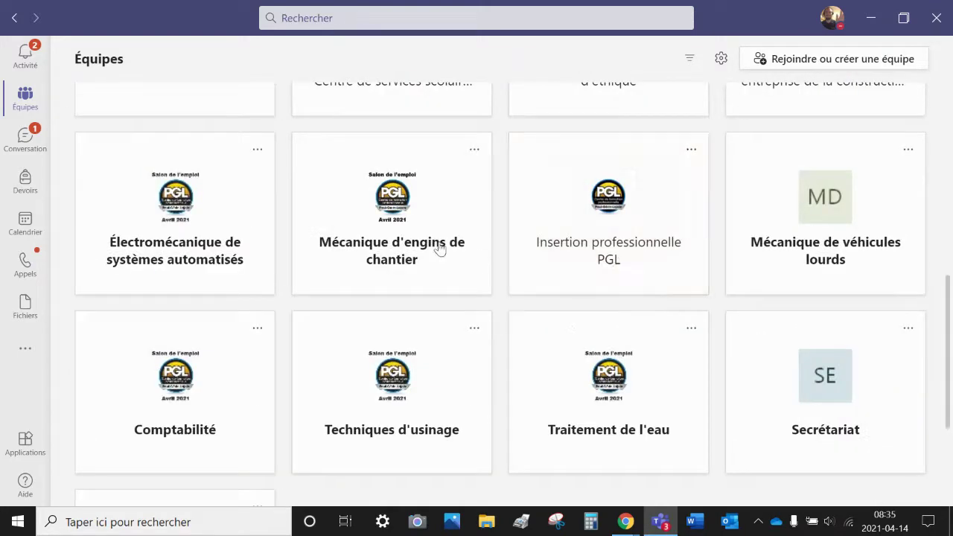
{"action": "scroll", "coordinate": [660, 389], "scroll_direction": "down", "scroll_amount": 2}
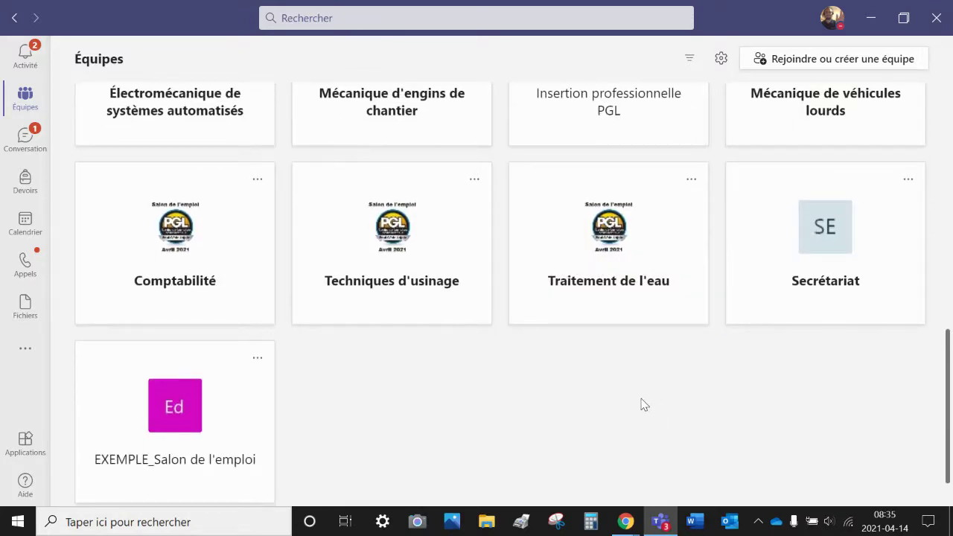
{"action": "scroll", "coordinate": [640, 401], "scroll_direction": "up", "scroll_amount": 8}
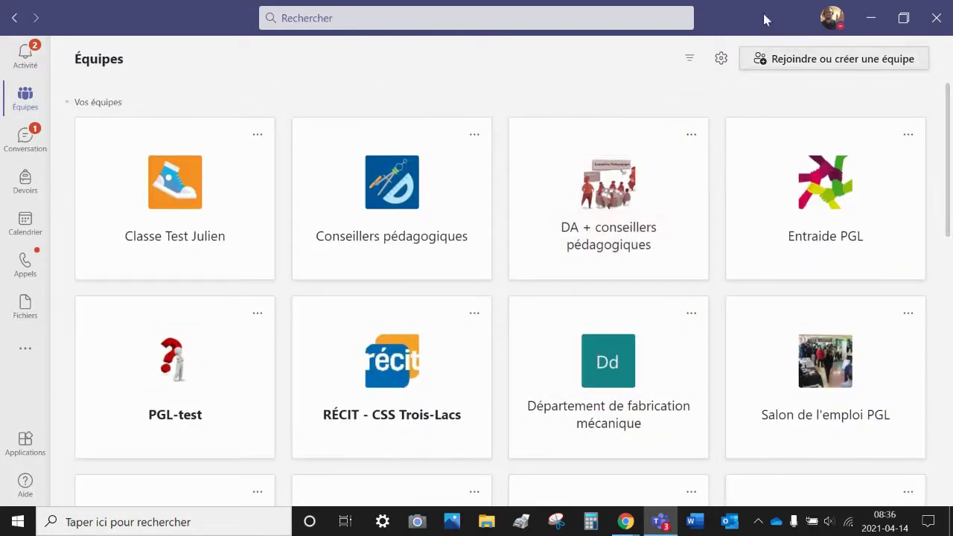
Switch the application's theme to Foncé in the general settings.
{"action": "left_click", "coordinate": [832, 26]}
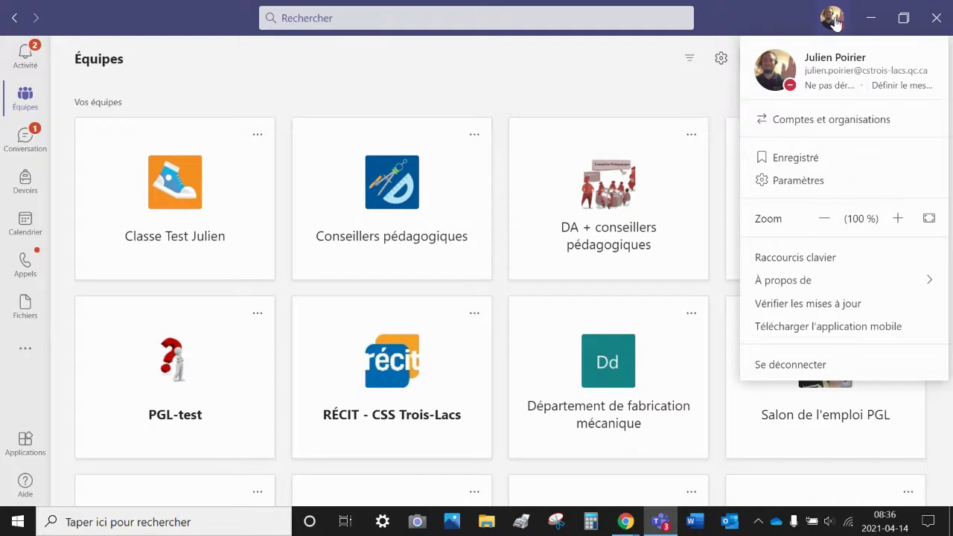
{"action": "left_click", "coordinate": [779, 184]}
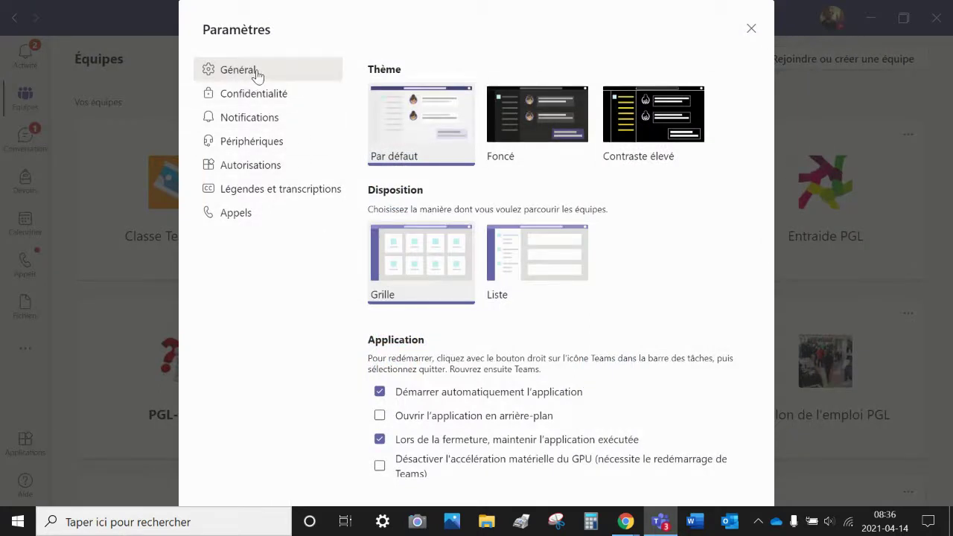
{"action": "left_click", "coordinate": [506, 117]}
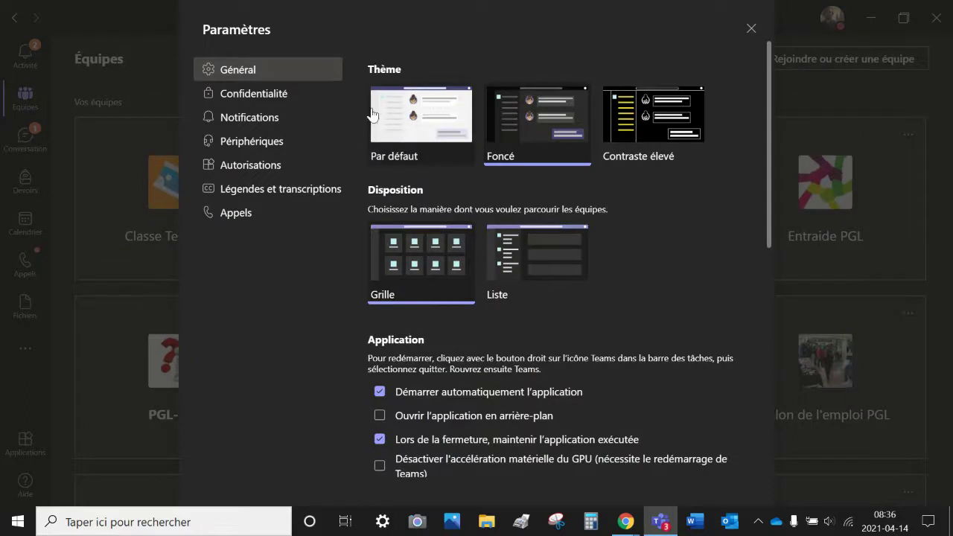
Review the notification settings and open the Personnalisé option for teams and channels (Équipes et canaux).
{"action": "left_click", "coordinate": [252, 127]}
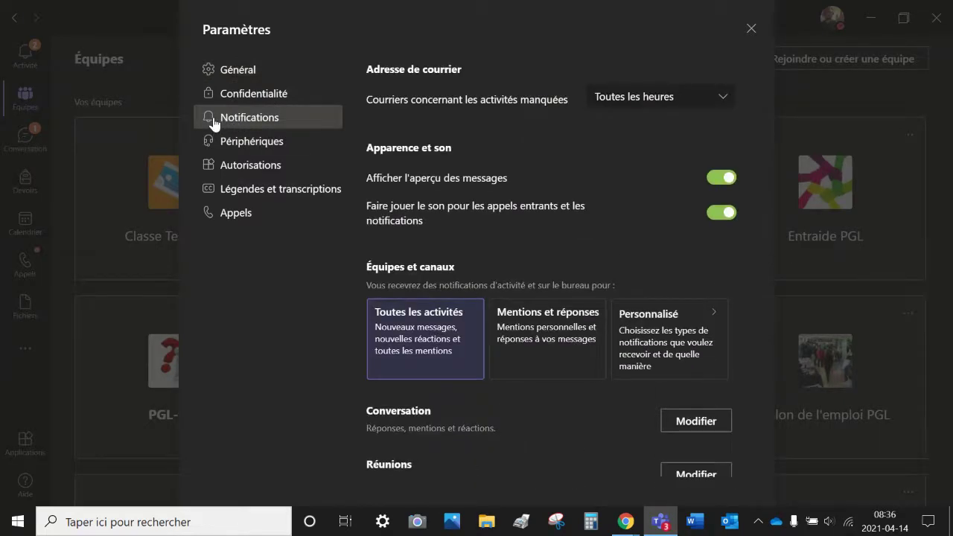
{"action": "scroll", "coordinate": [494, 106], "scroll_direction": "down", "scroll_amount": 3}
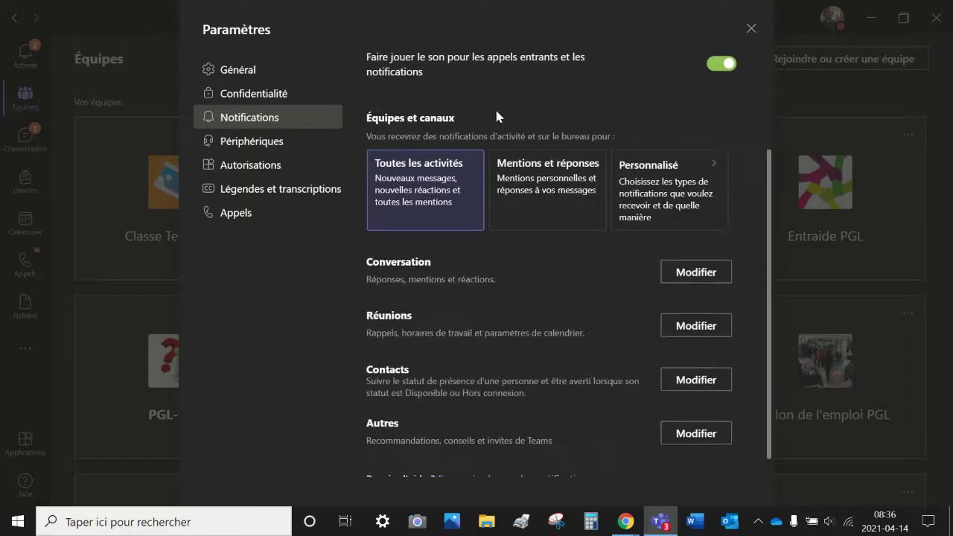
{"action": "scroll", "coordinate": [510, 150], "scroll_direction": "down", "scroll_amount": 1}
{"action": "scroll", "coordinate": [488, 297], "scroll_direction": "up", "scroll_amount": 3}
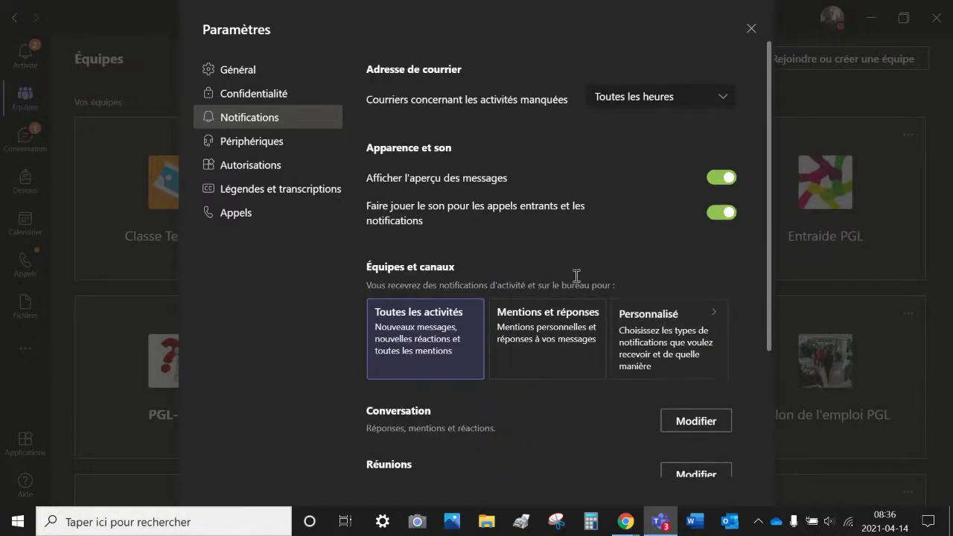
{"action": "left_click_drag", "start_coordinate": [366, 262], "coordinate": [454, 260]}
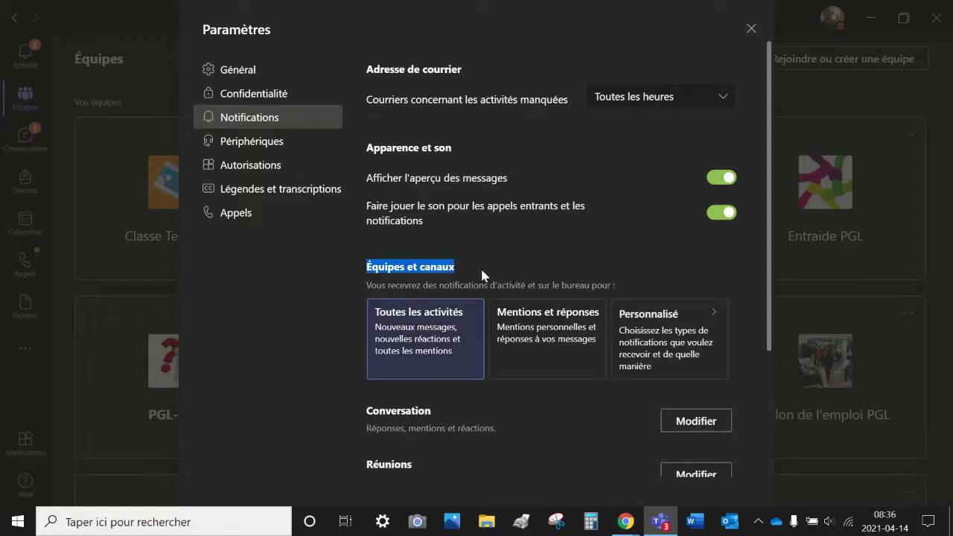
{"action": "left_click", "coordinate": [483, 275]}
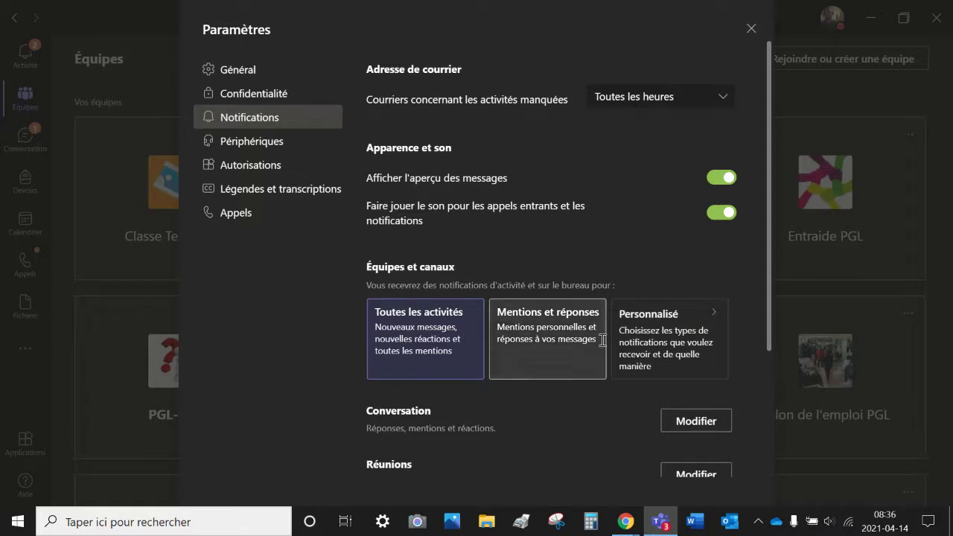
{"action": "left_click", "coordinate": [674, 340]}
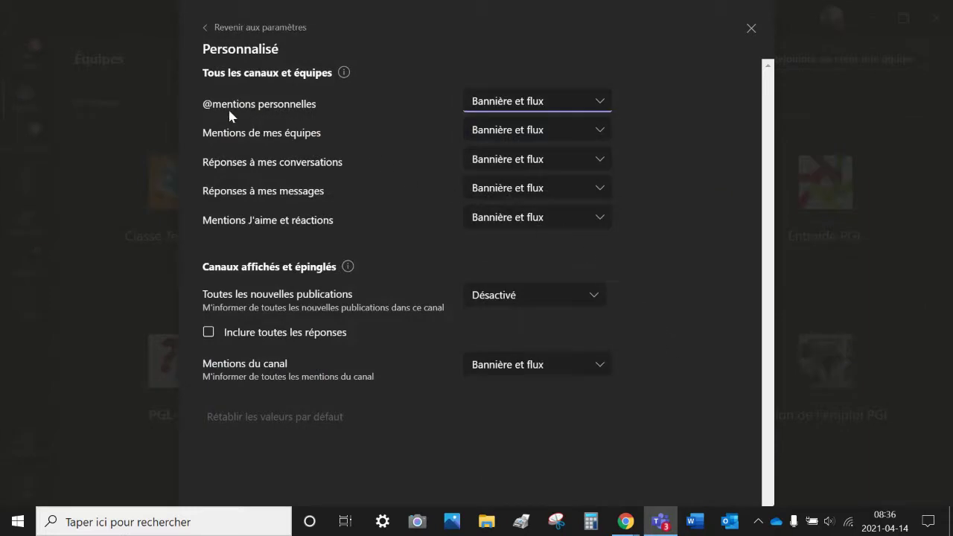
{"action": "left_click_drag", "start_coordinate": [204, 104], "coordinate": [327, 105]}
{"action": "left_click", "coordinate": [328, 105]}
{"action": "left_click", "coordinate": [482, 112]}
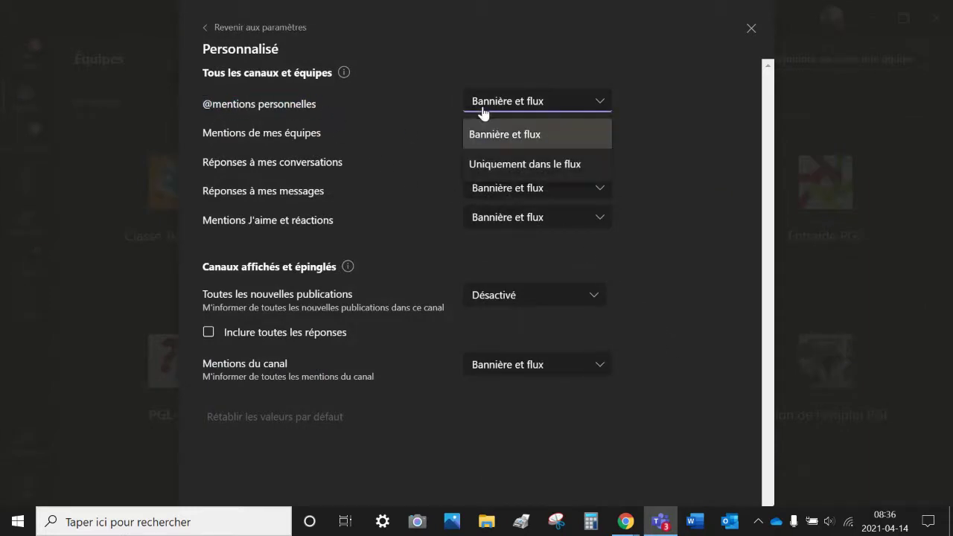
{"action": "left_click", "coordinate": [751, 28]}
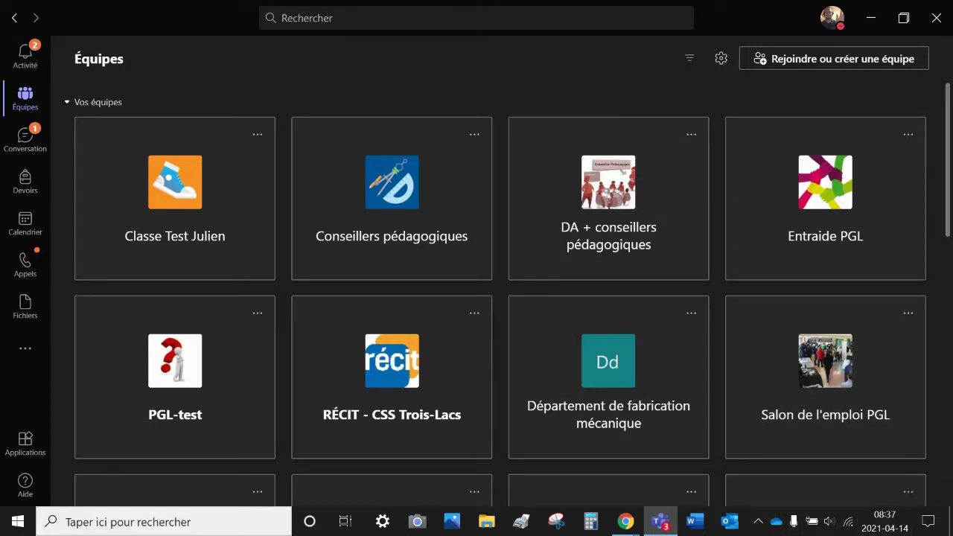
{"action": "left_click", "coordinate": [833, 27]}
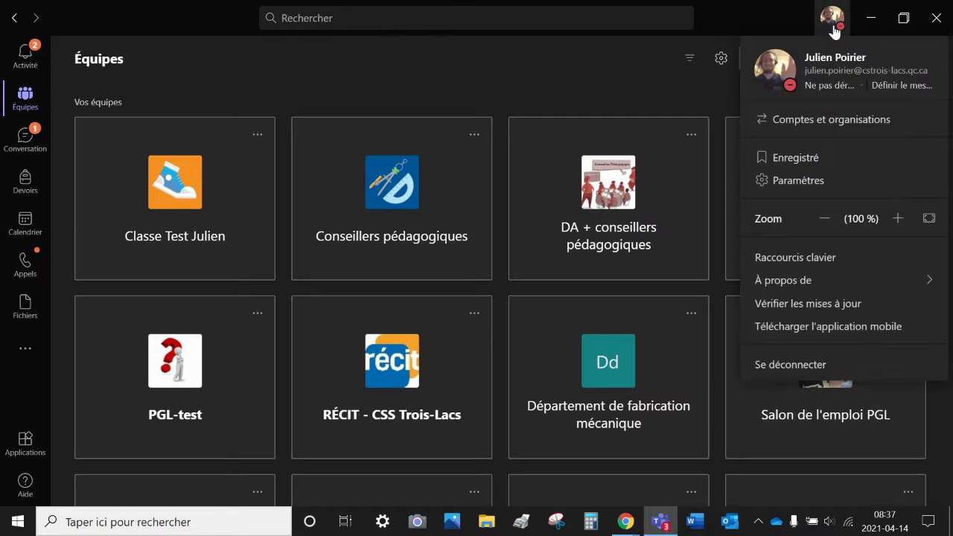
{"action": "left_click", "coordinate": [797, 181]}
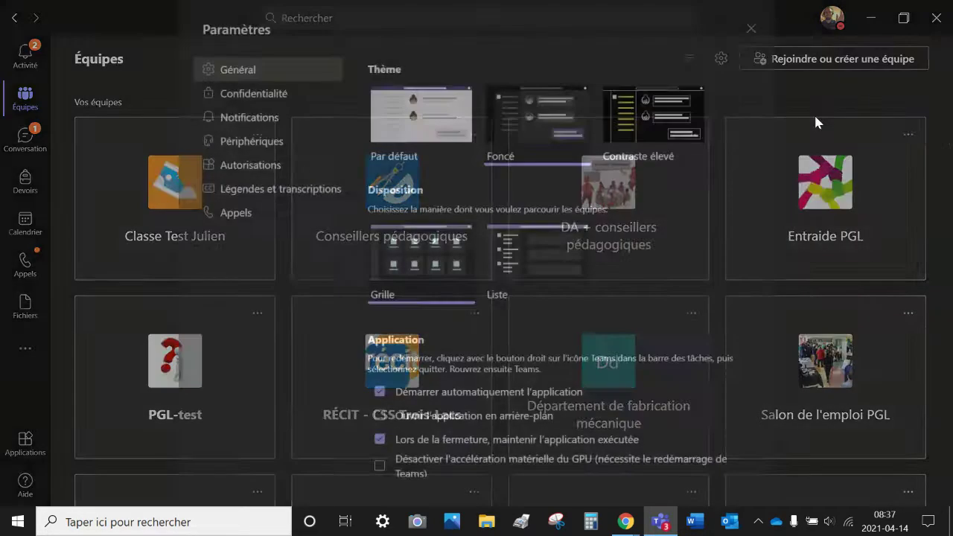
{"action": "left_click", "coordinate": [751, 30]}
Reopen the Personnalisé notification settings for teams and channels.
{"action": "left_click", "coordinate": [828, 19]}
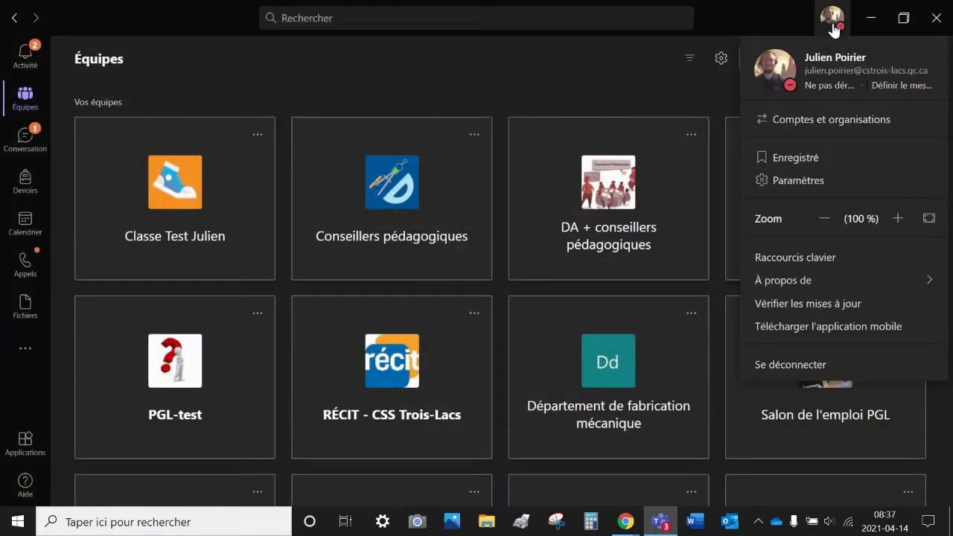
{"action": "left_click", "coordinate": [804, 186]}
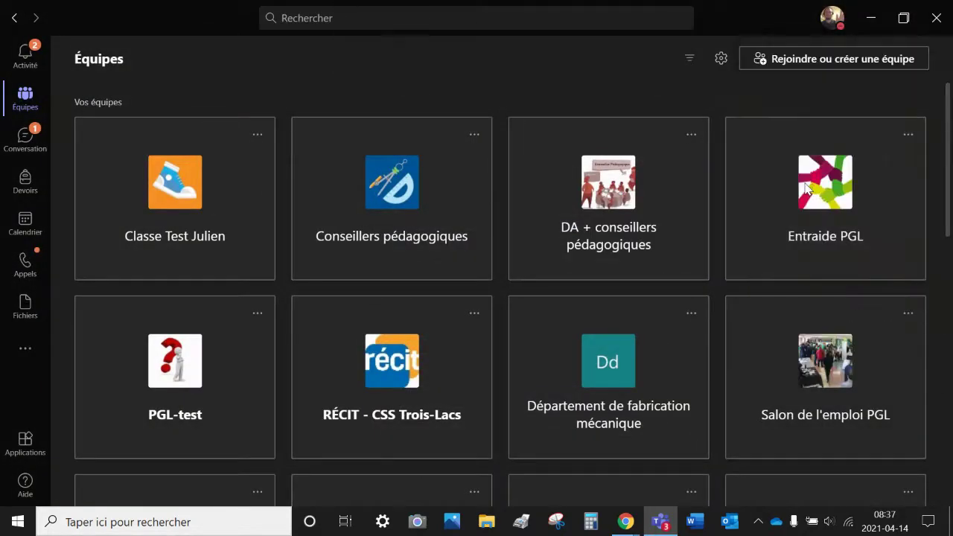
{"action": "left_click", "coordinate": [257, 119]}
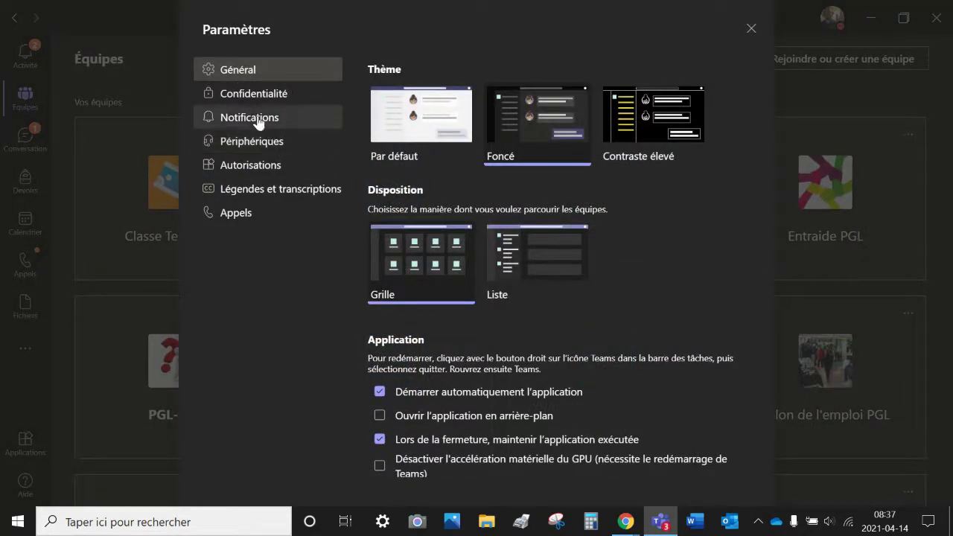
{"action": "scroll", "coordinate": [629, 349], "scroll_direction": "down", "scroll_amount": 3}
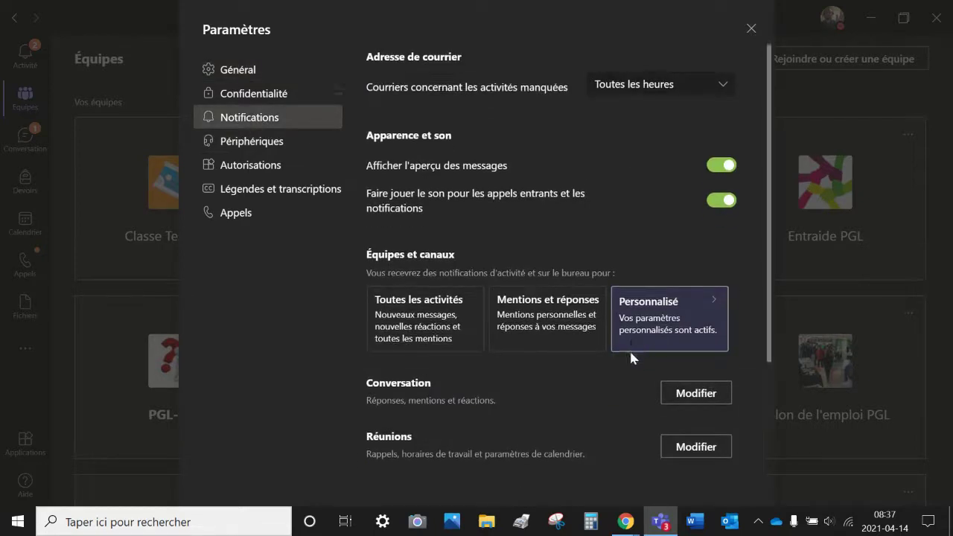
{"action": "left_click", "coordinate": [655, 195]}
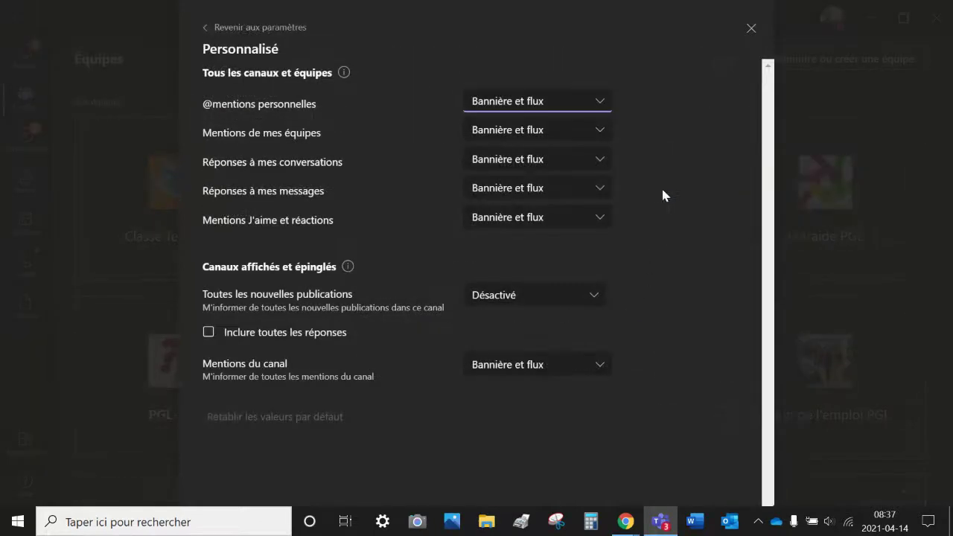
{"action": "left_click", "coordinate": [592, 113]}
{"action": "left_click", "coordinate": [559, 135]}
{"action": "left_click", "coordinate": [498, 138]}
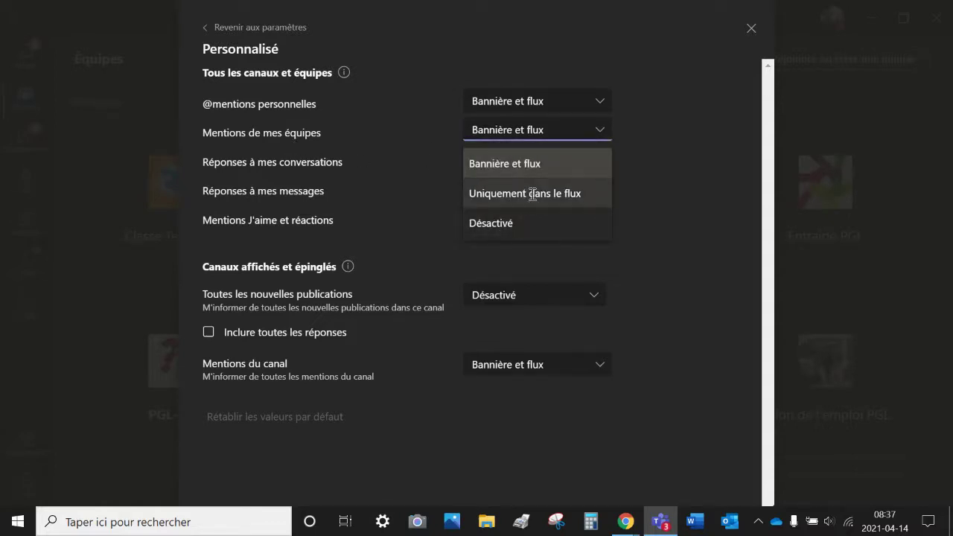
{"action": "left_click", "coordinate": [513, 165]}
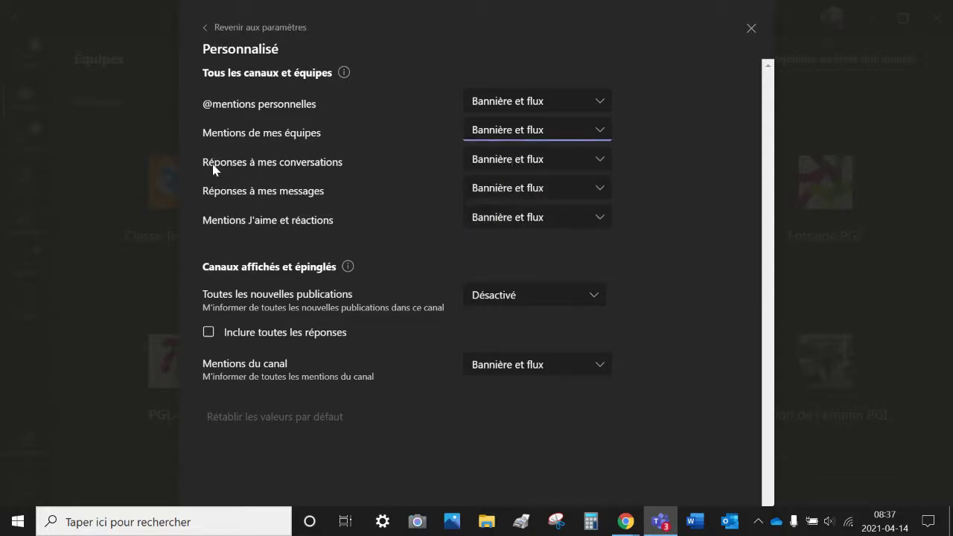
Set the notifications for replies to my conversations and replies to my messages to Bannière et flux.
{"action": "left_click", "coordinate": [523, 160]}
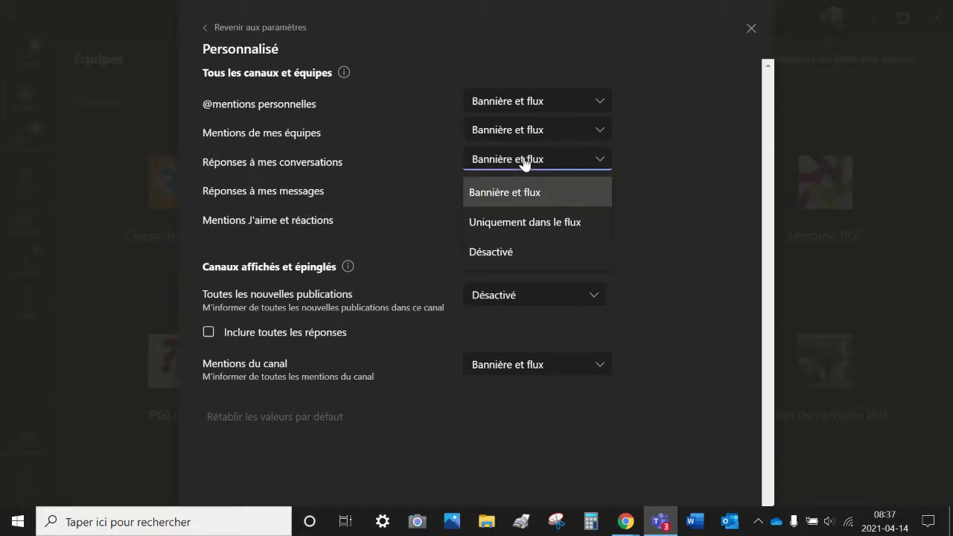
{"action": "left_click", "coordinate": [519, 196]}
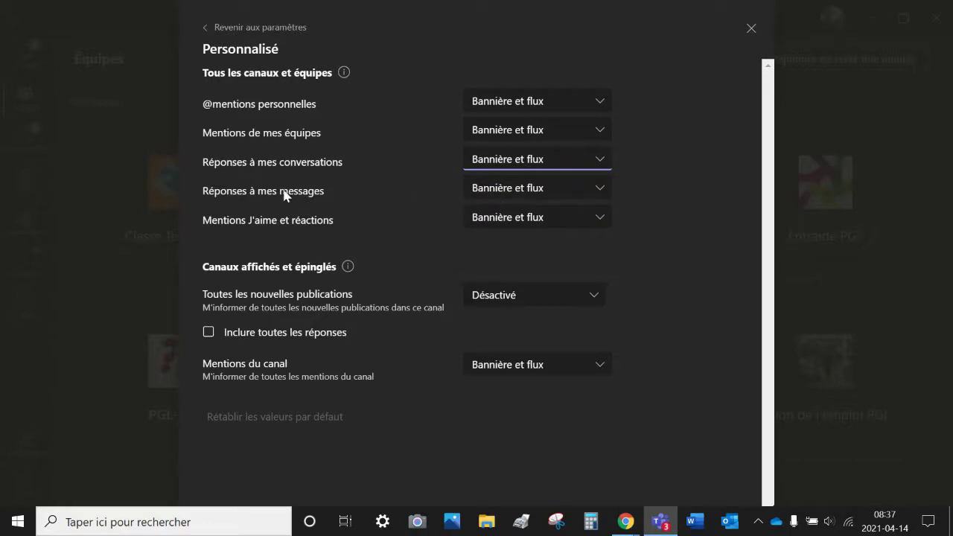
{"action": "left_click", "coordinate": [492, 195]}
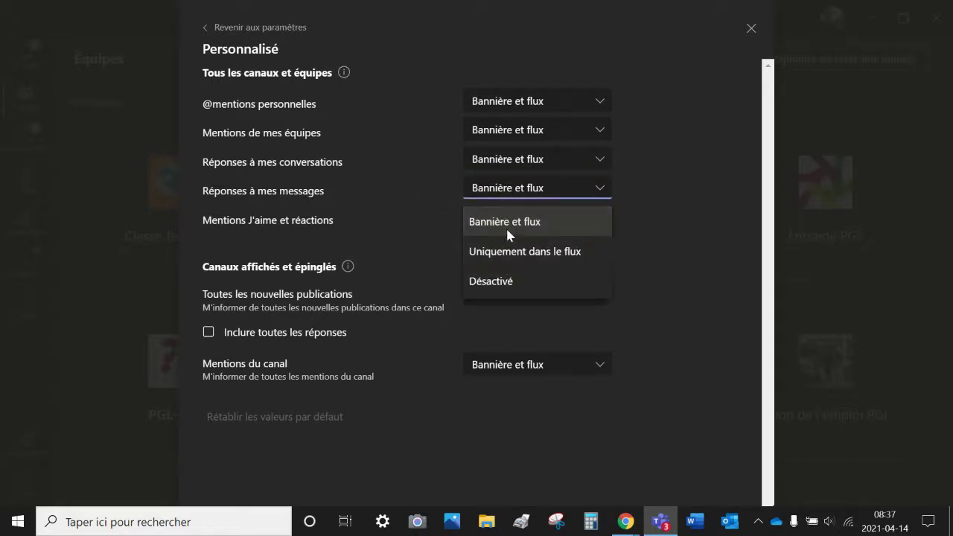
{"action": "left_click", "coordinate": [505, 225]}
Set the notifications for likes and reactions (Mentions J'aime et réactions) to Uniquement dans le flux.
{"action": "left_click", "coordinate": [483, 221]}
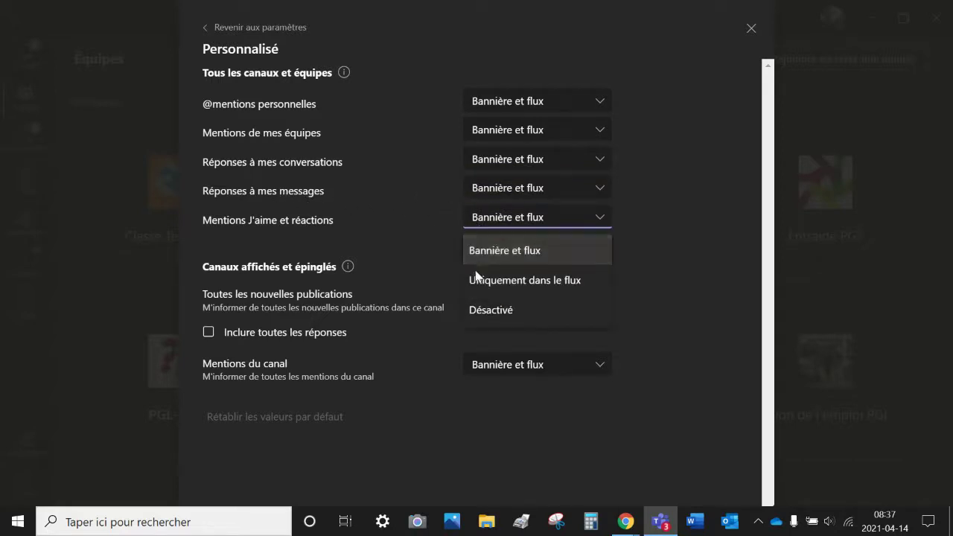
{"action": "left_click", "coordinate": [500, 286]}
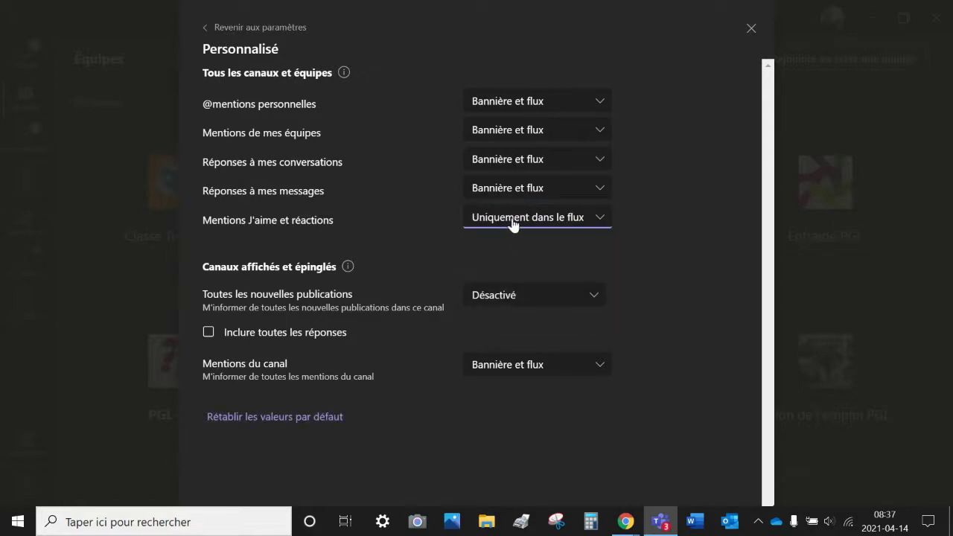
{"action": "left_click", "coordinate": [667, 256]}
Check the notification options for all new posts in shown and pinned channels, and close the settings.
{"action": "left_click", "coordinate": [514, 294]}
{"action": "left_click", "coordinate": [347, 267]}
{"action": "left_click", "coordinate": [493, 301]}
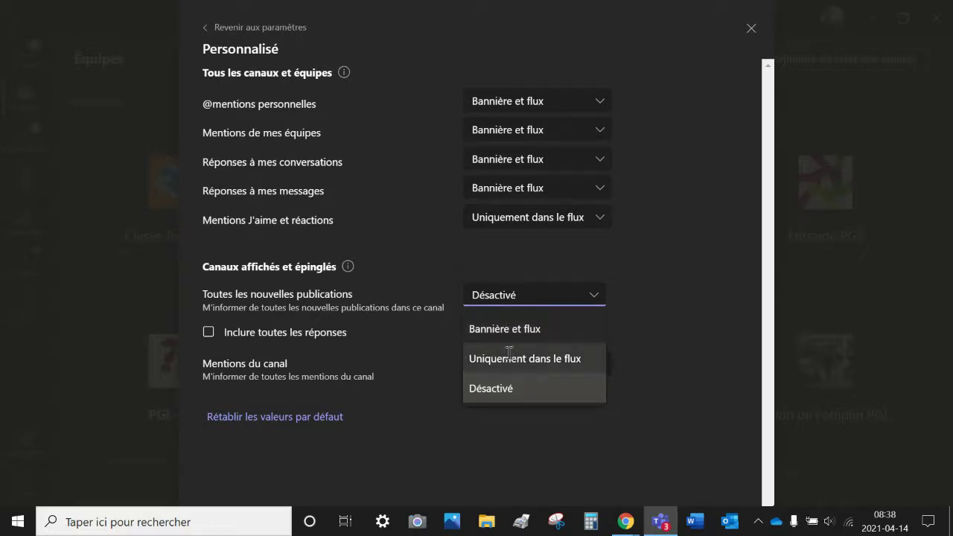
{"action": "left_click", "coordinate": [659, 277]}
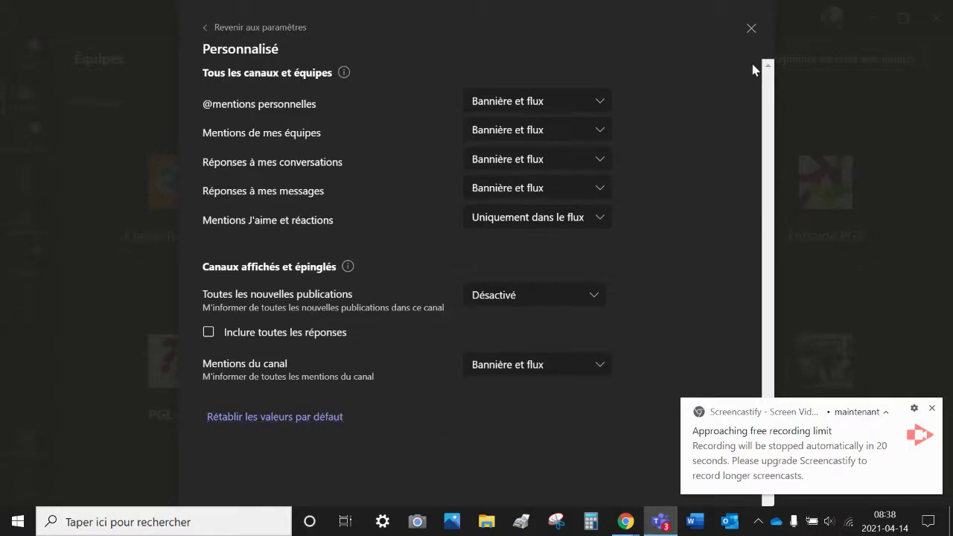
{"action": "left_click", "coordinate": [750, 30]}
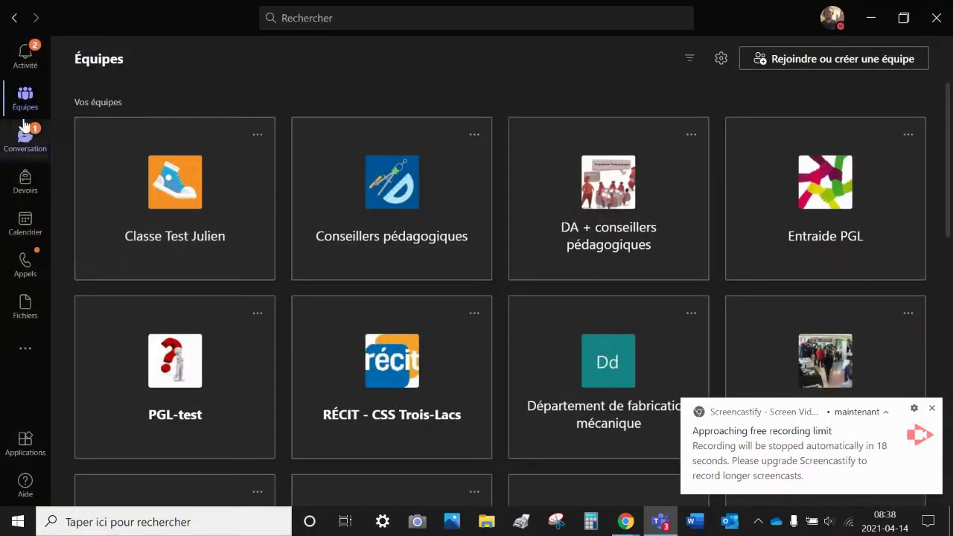
{"action": "left_click", "coordinate": [831, 17]}
{"action": "left_click", "coordinate": [774, 186]}
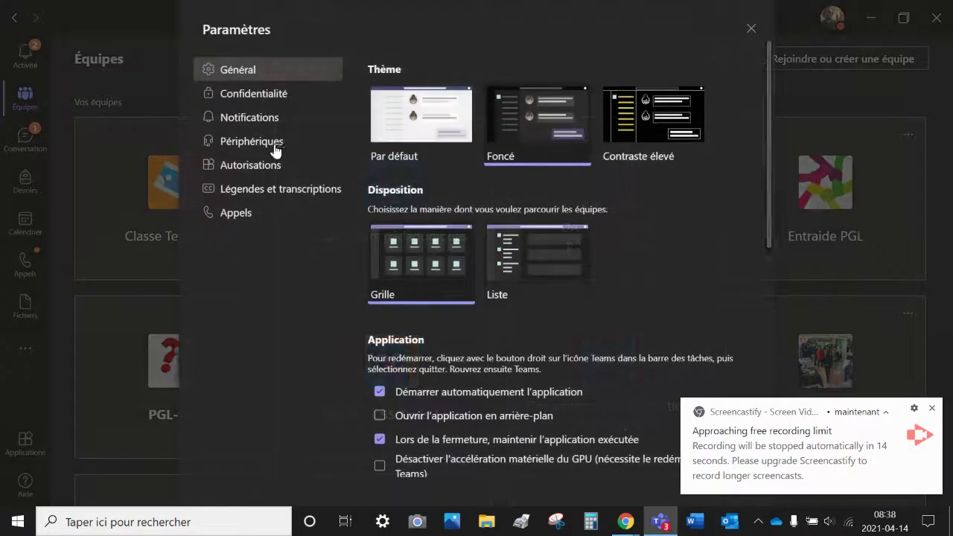
{"action": "left_click", "coordinate": [266, 118]}
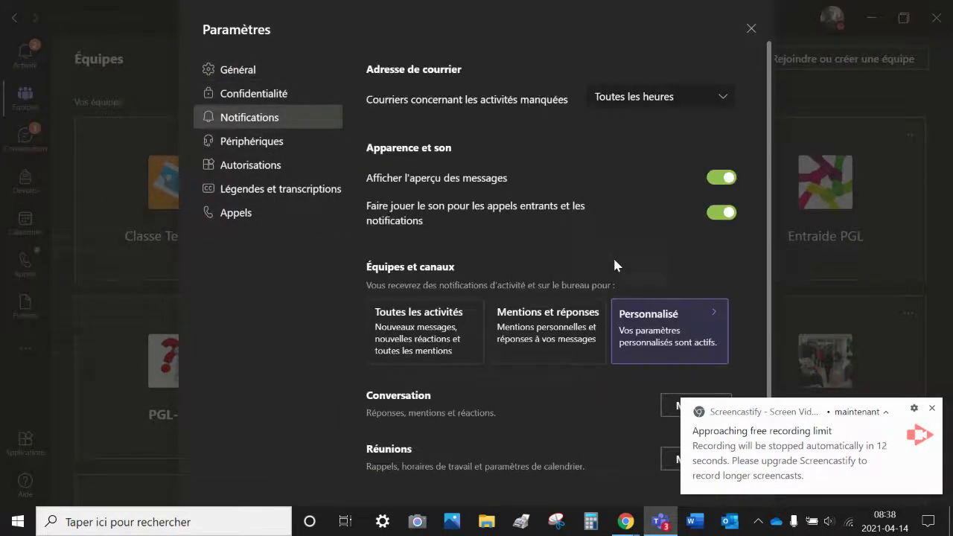
{"action": "left_click", "coordinate": [650, 336]}
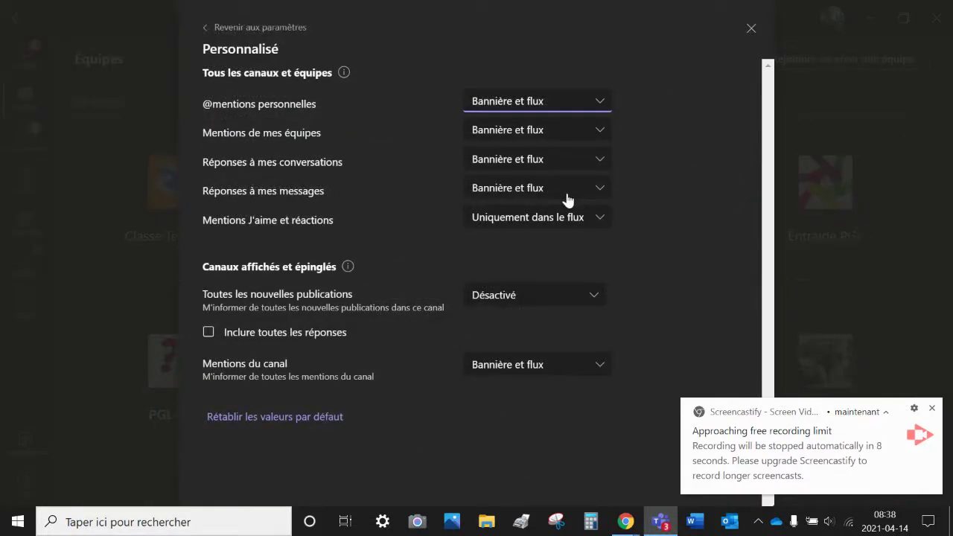
{"action": "left_click", "coordinate": [540, 103]}
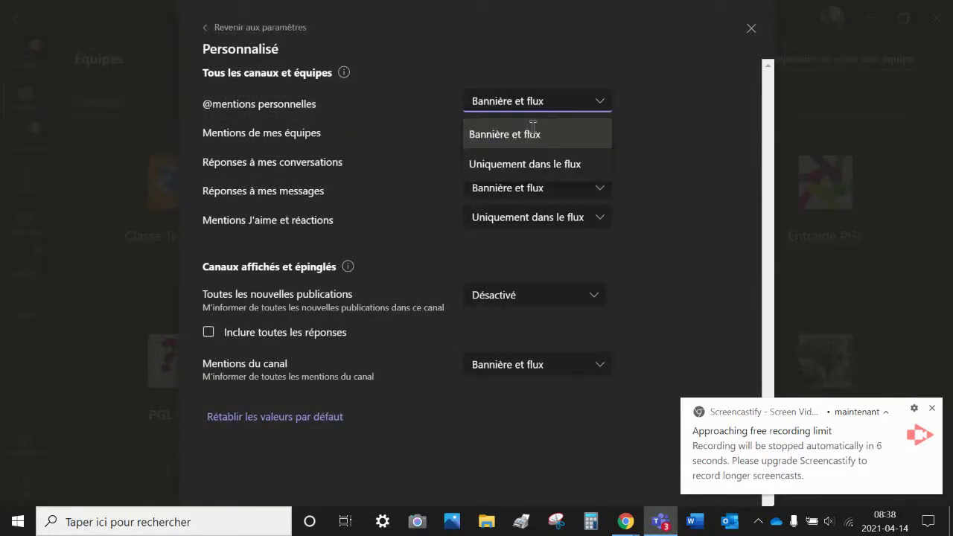
{"action": "left_click", "coordinate": [639, 117]}
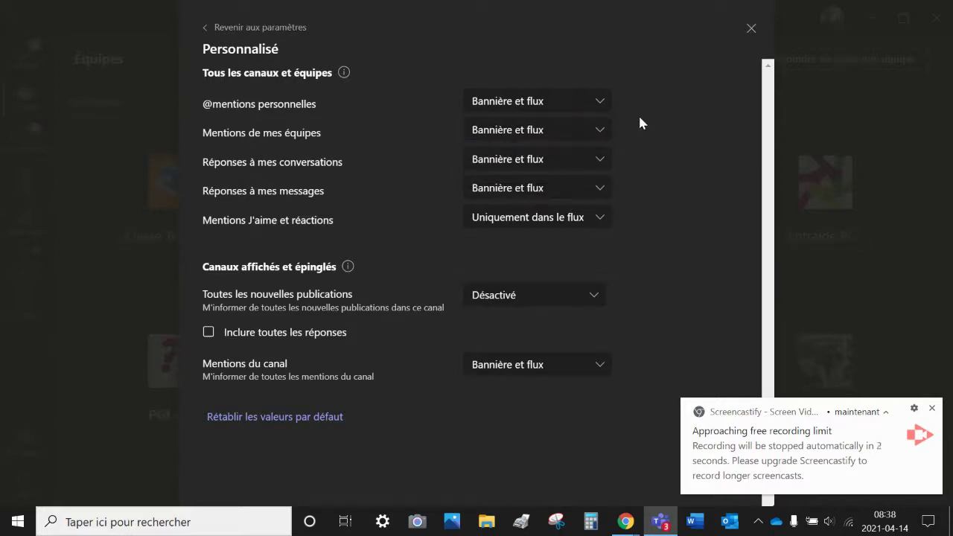